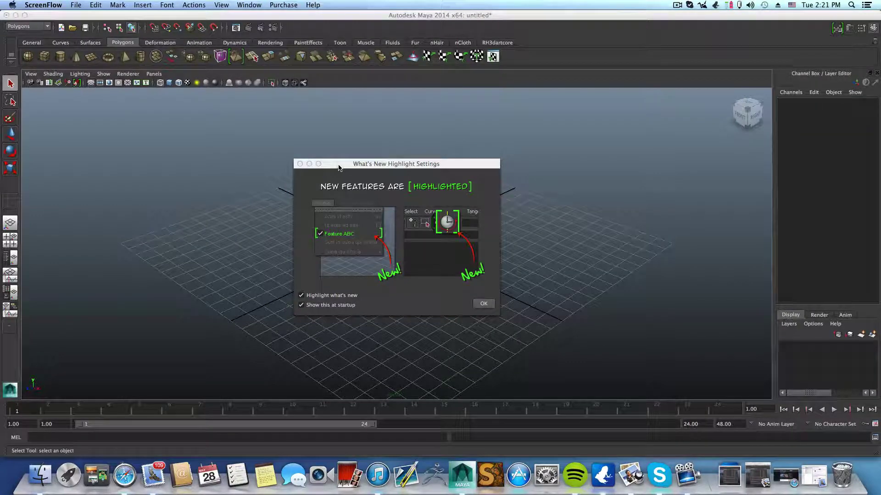
Step: Turn off 'Show this at startup' in the What's New Highlight Settings and close the dialog
{"action": "left_click_drag", "start_coordinate": [339, 168], "coordinate": [295, 150]}
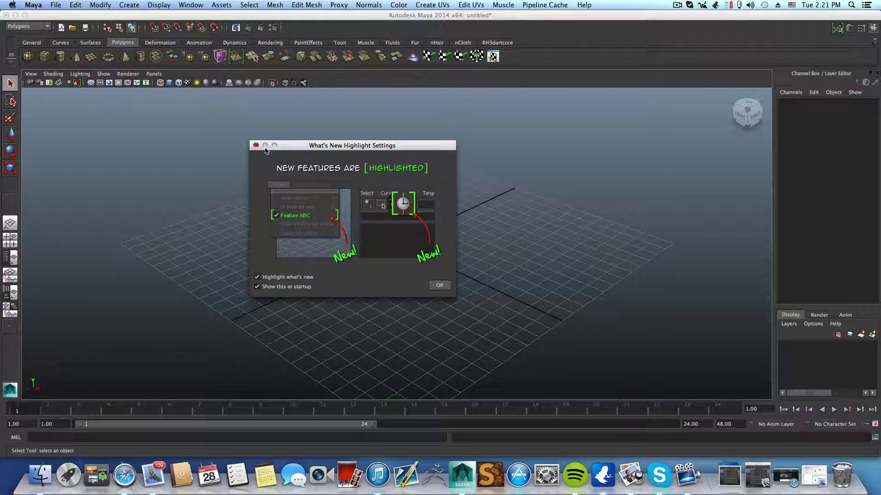
{"action": "left_click", "coordinate": [257, 287]}
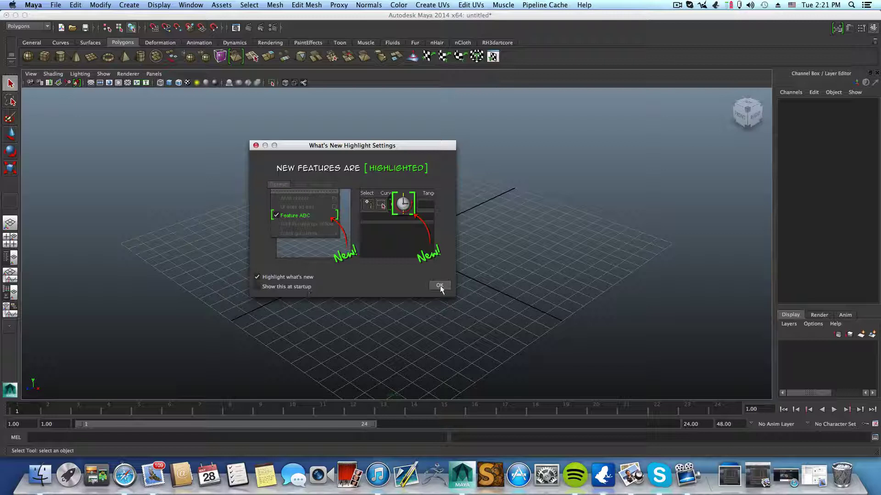
{"action": "left_click", "coordinate": [440, 285]}
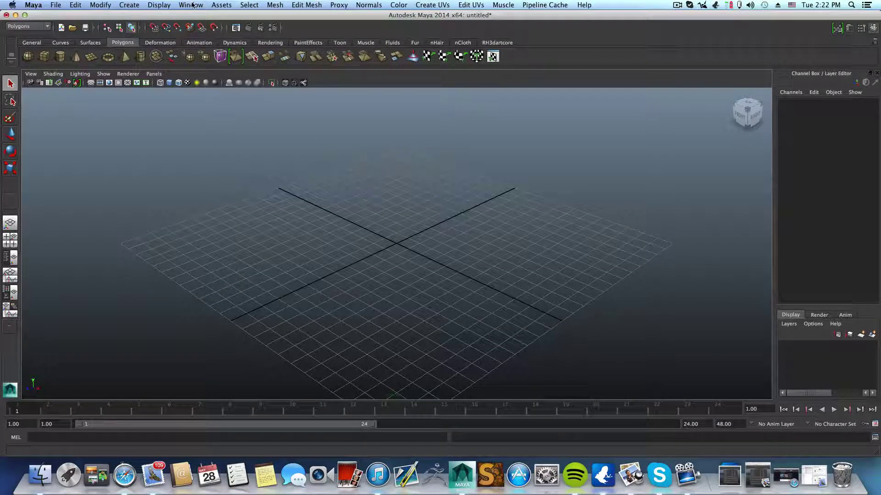
Step: Create polygon cube pCube1 at the origin, show it smooth shaded, and zoom in on it
{"action": "left_click", "coordinate": [44, 56]}
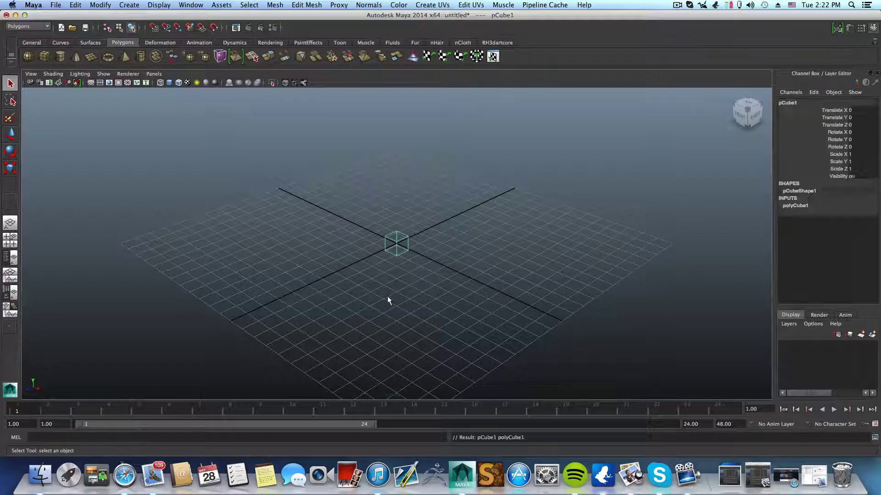
{"action": "key", "text": "5"}
{"action": "scroll", "coordinate": [418, 265], "scroll_direction": "up", "scroll_amount": 3}
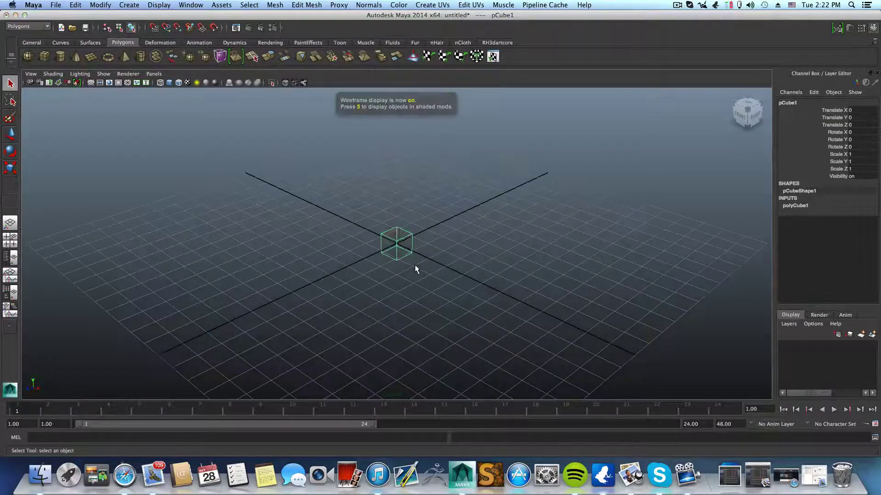
{"action": "scroll", "coordinate": [398, 248], "scroll_direction": "up", "scroll_amount": 3}
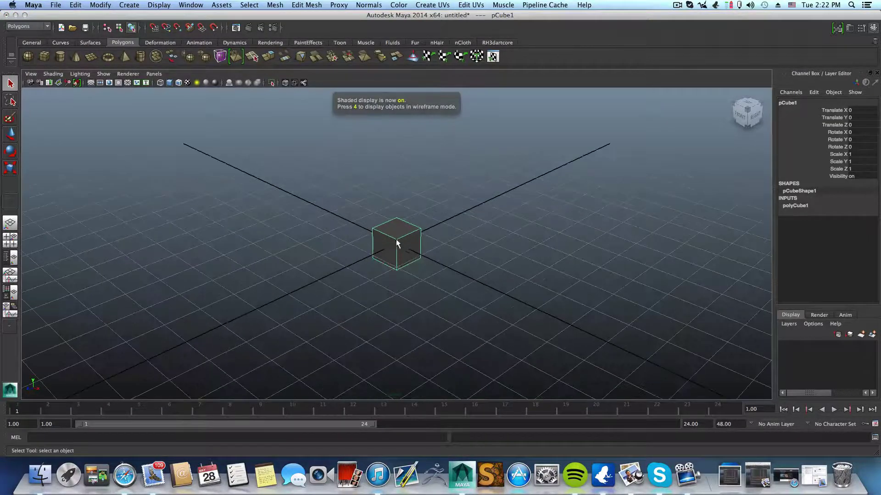
{"action": "scroll", "coordinate": [397, 243], "scroll_direction": "up", "scroll_amount": 3}
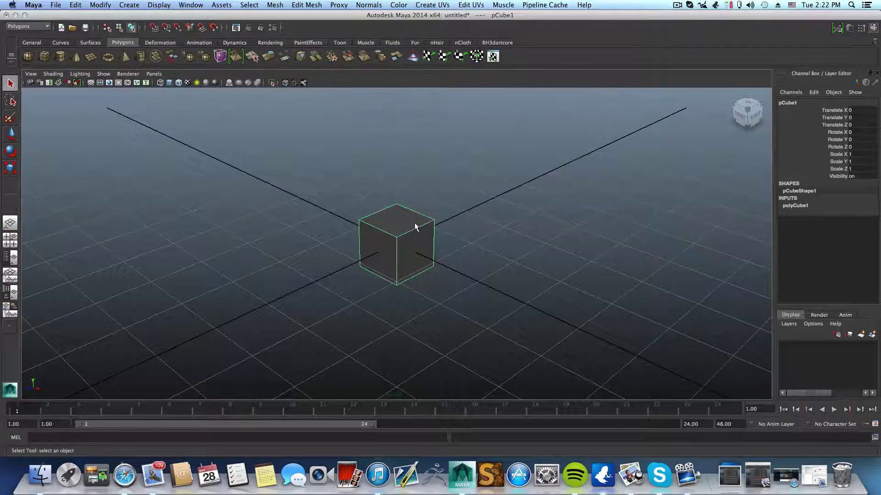
{"action": "left_click", "coordinate": [415, 227]}
{"action": "right_click_drag", "start_coordinate": [401, 228], "coordinate": [413, 397]}
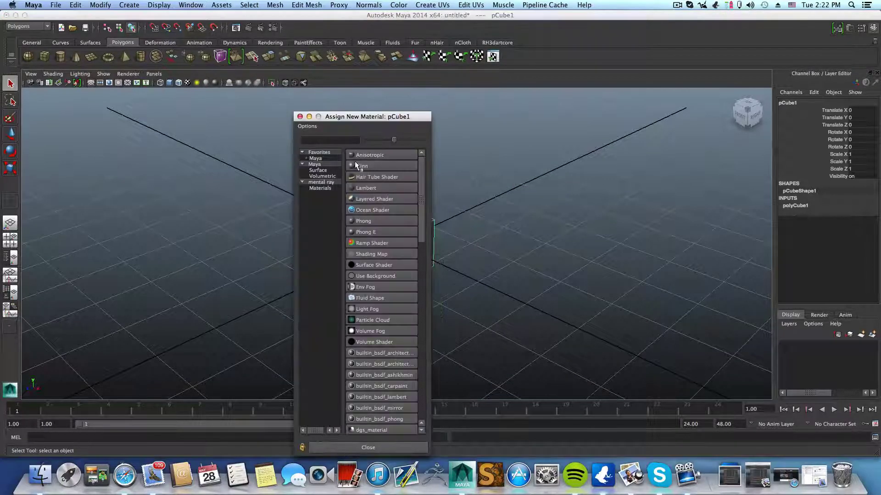
{"action": "left_click", "coordinate": [322, 183]}
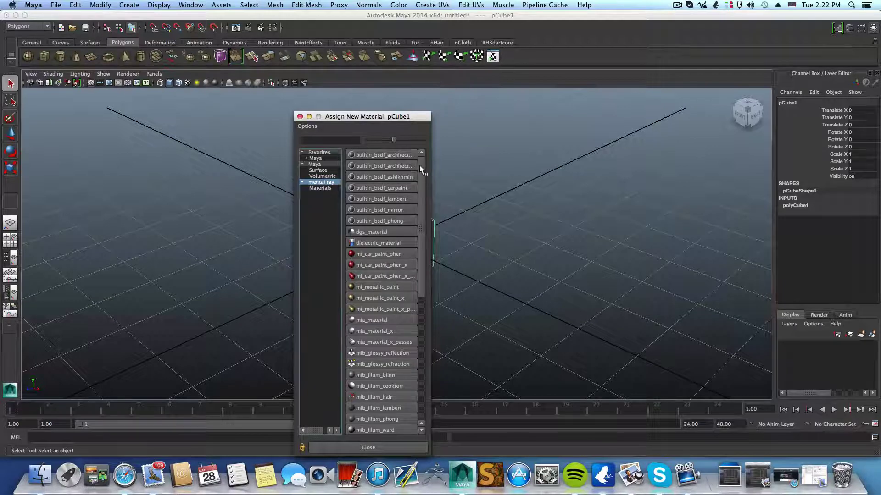
{"action": "left_click_drag", "start_coordinate": [419, 165], "coordinate": [419, 186]}
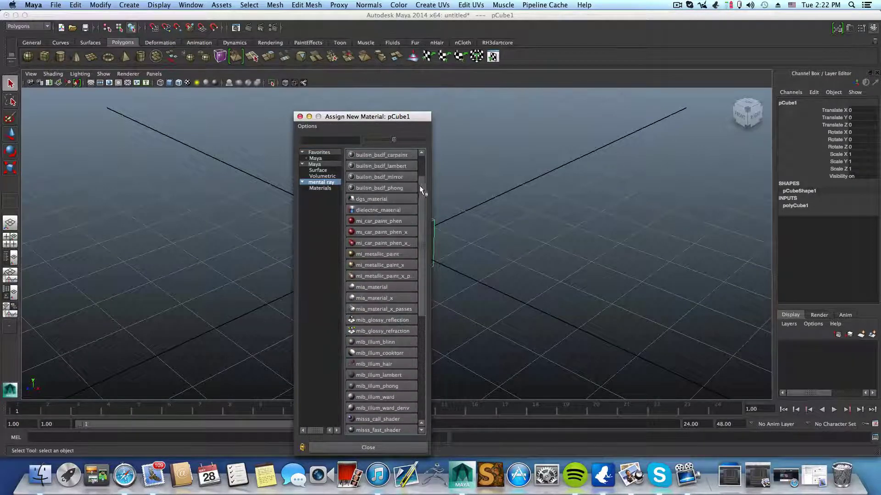
{"action": "left_click_drag", "start_coordinate": [421, 228], "coordinate": [422, 324]}
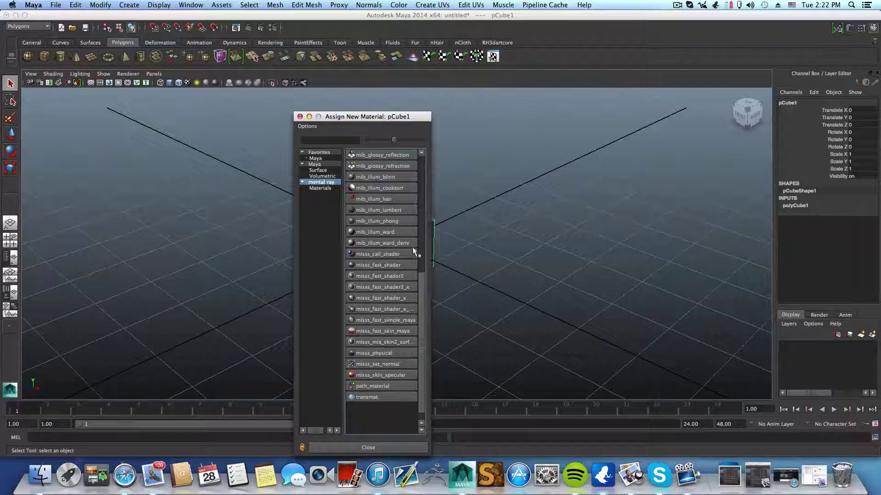
{"action": "left_click_drag", "start_coordinate": [419, 283], "coordinate": [425, 221]}
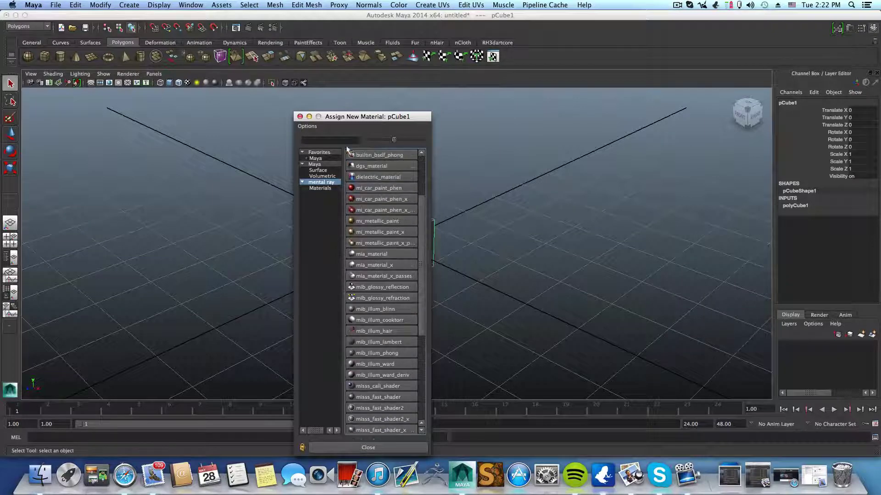
{"action": "left_click", "coordinate": [300, 117]}
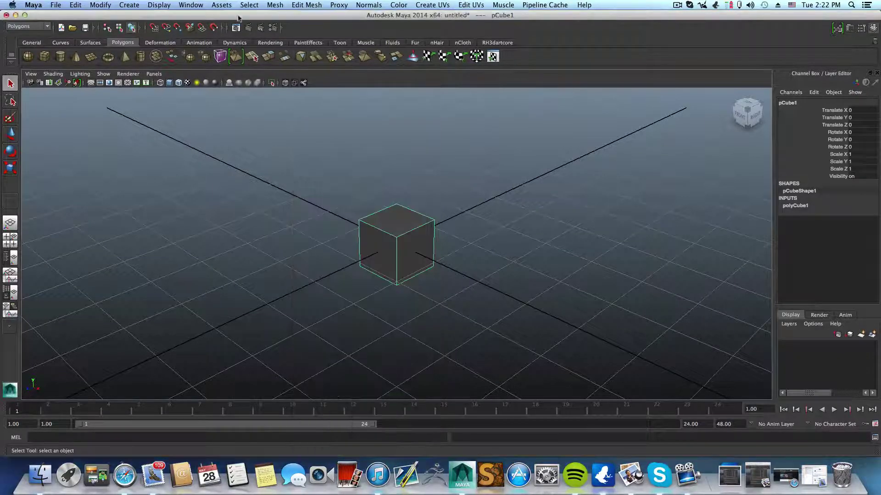
{"action": "left_click", "coordinate": [185, 6]}
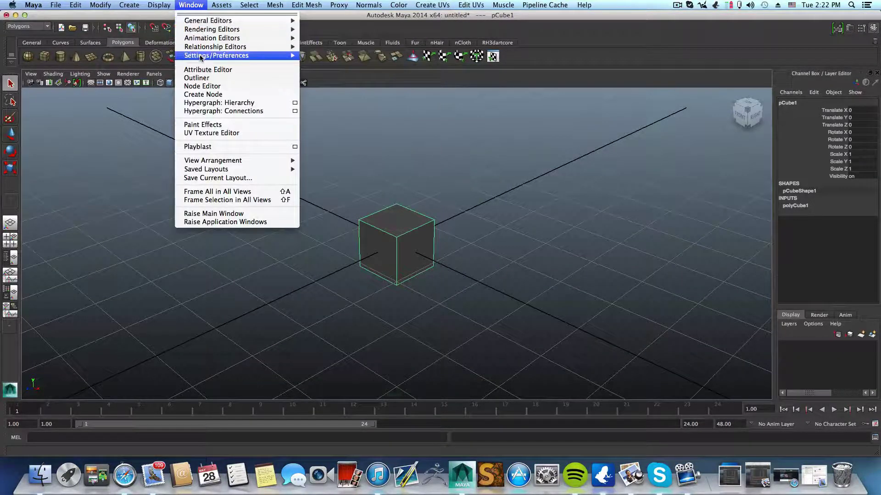
{"action": "mouse_move", "coordinate": [206, 29]}
{"action": "left_click", "coordinate": [324, 51]}
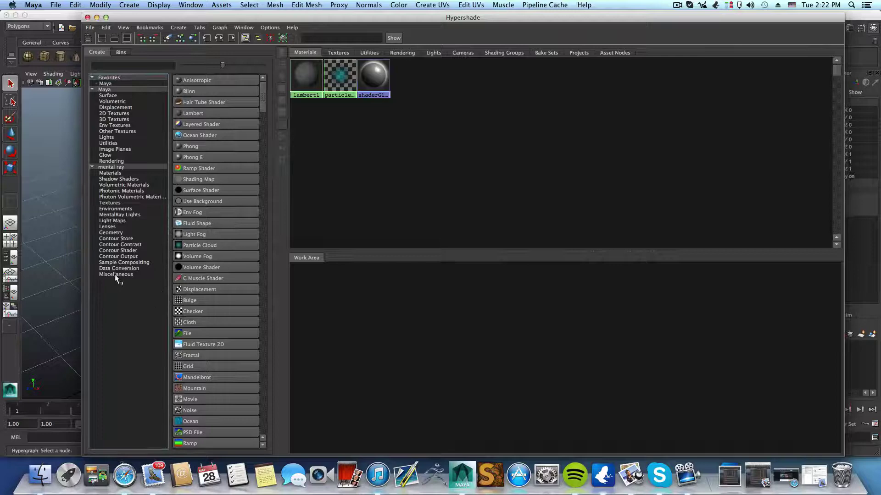
{"action": "left_click", "coordinate": [103, 166]}
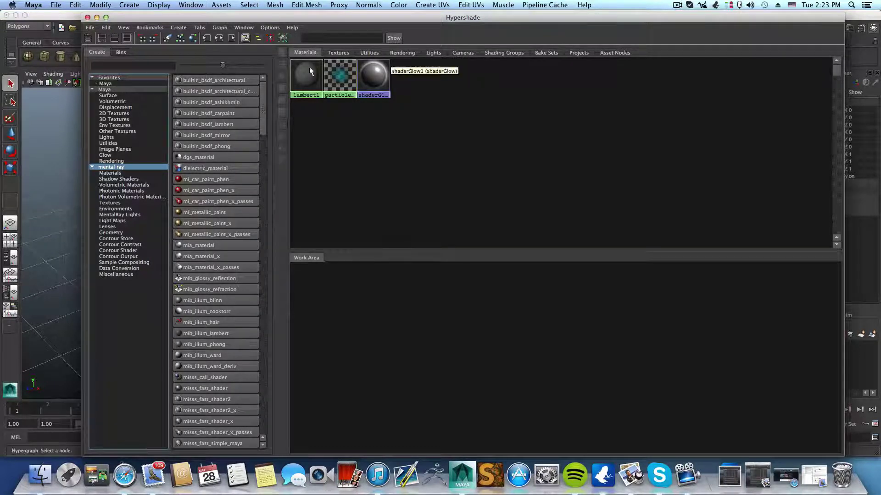
{"action": "left_click", "coordinate": [97, 18]}
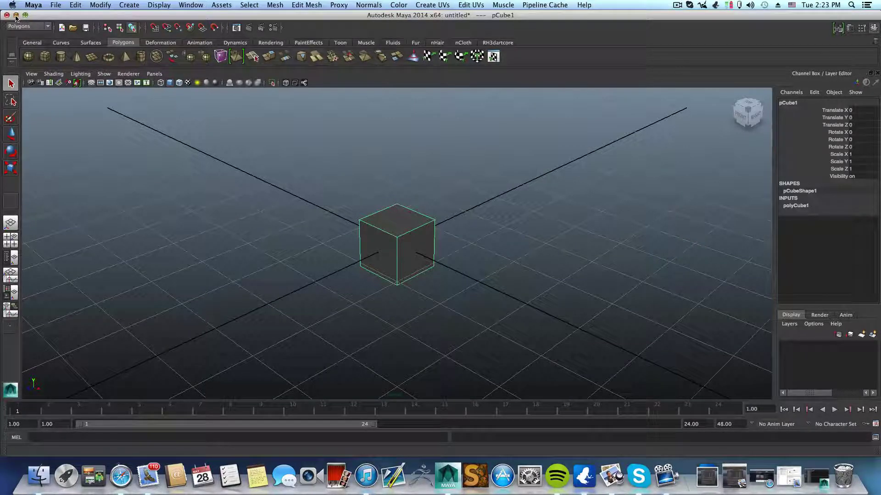
Step: Minimise the Maya window to reveal the desktop files
{"action": "left_click", "coordinate": [16, 16]}
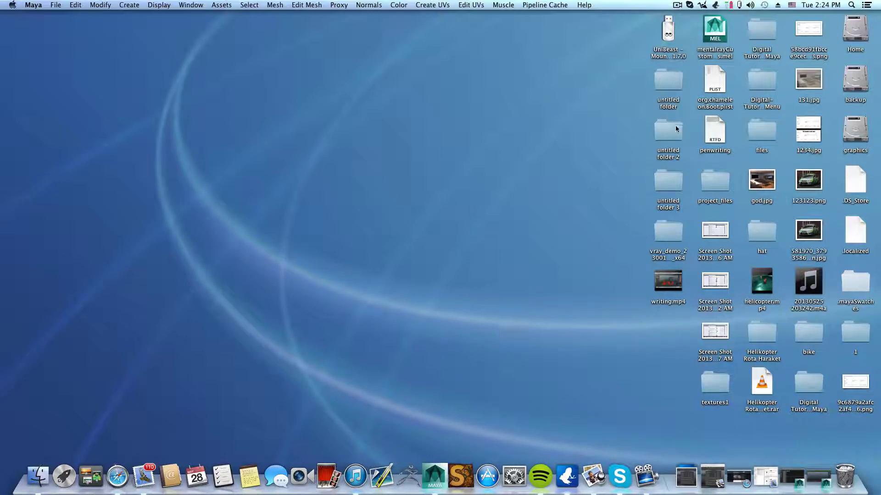
Step: Move the mentalrayCustom.mel script to mid-screen, then put Maya away to bring up Finder
{"action": "left_click", "coordinate": [719, 32]}
{"action": "left_click_drag", "start_coordinate": [719, 32], "coordinate": [453, 230]}
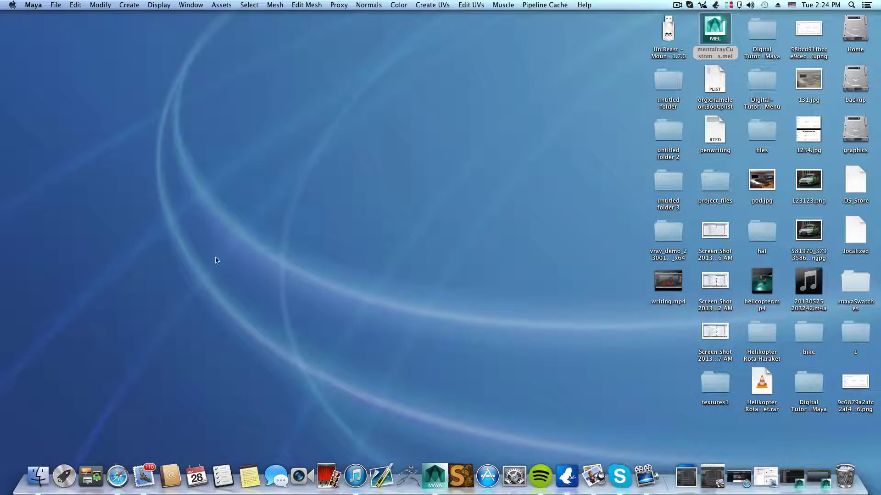
{"action": "left_click", "coordinate": [59, 484]}
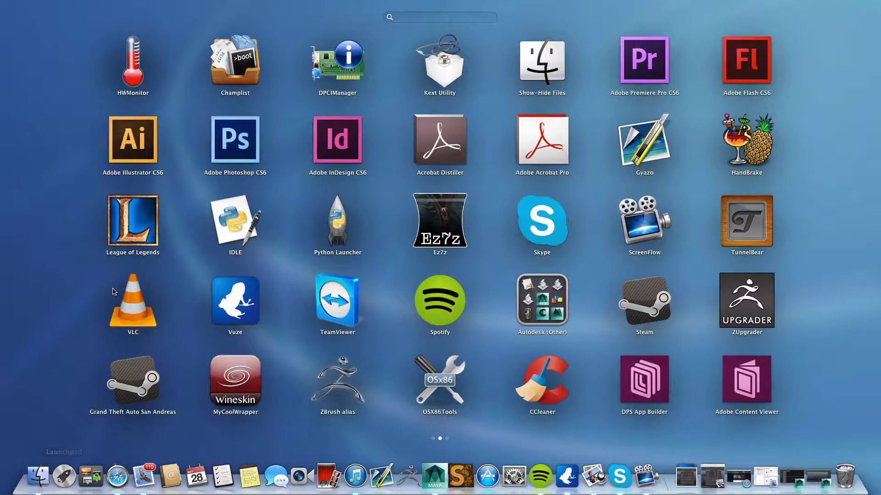
{"action": "left_click", "coordinate": [69, 350]}
{"action": "left_click", "coordinate": [33, 479]}
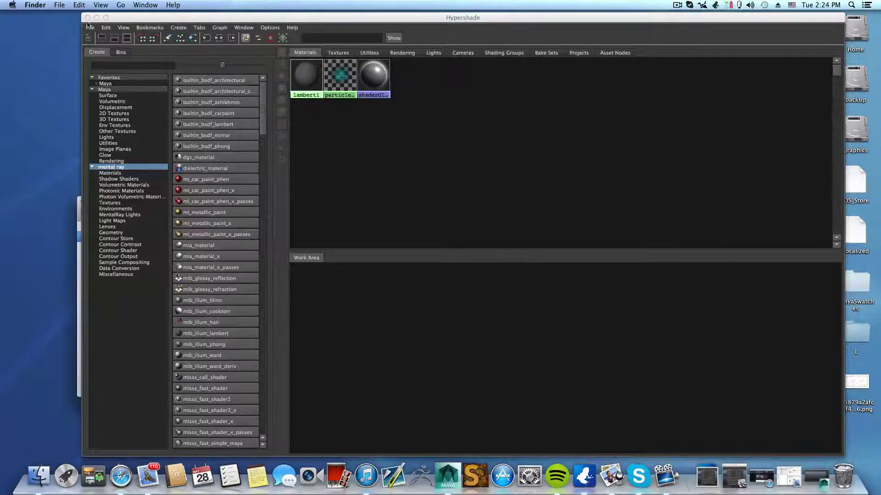
{"action": "left_click", "coordinate": [87, 17]}
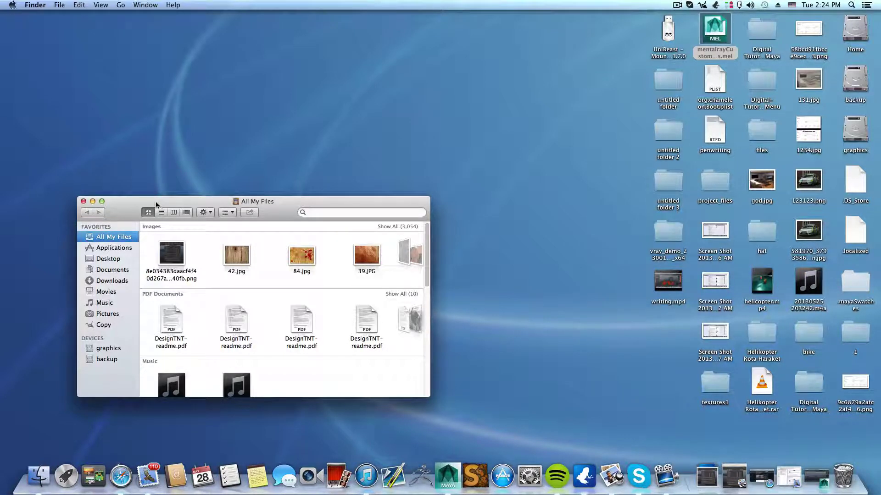
Step: Browse Applications > Autodesk > mentalrayForMaya2014 > scripts in Finder, then close the window
{"action": "left_click_drag", "start_coordinate": [158, 205], "coordinate": [171, 183]}
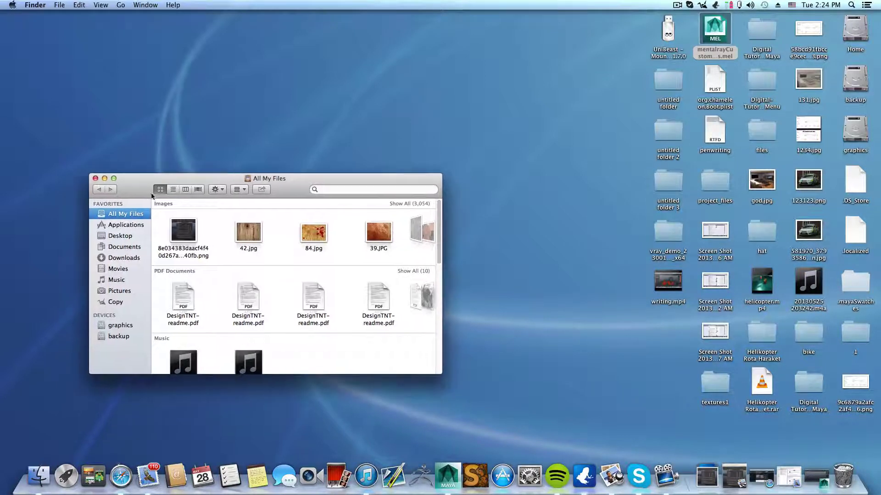
{"action": "left_click", "coordinate": [127, 226]}
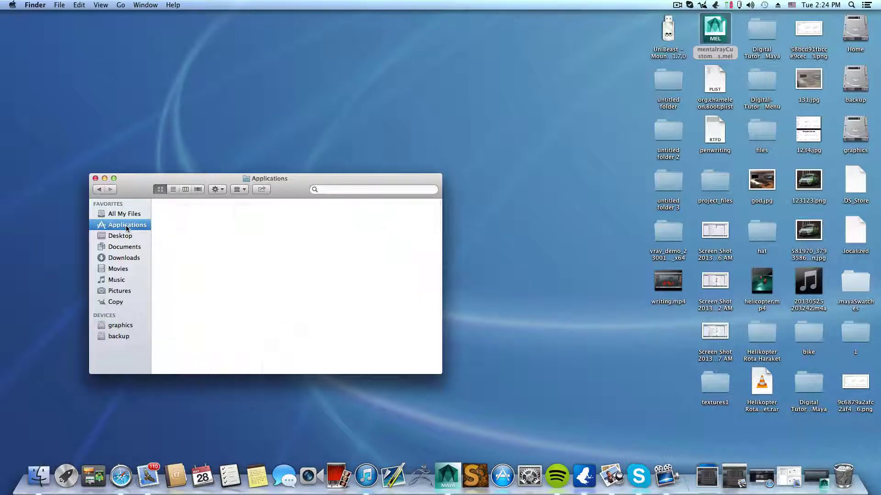
{"action": "scroll", "coordinate": [312, 245], "scroll_direction": "down", "scroll_amount": 10}
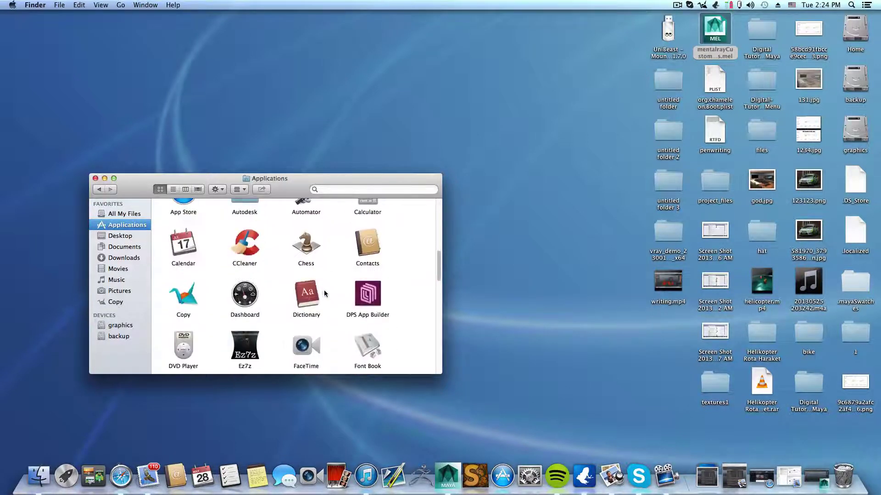
{"action": "scroll", "coordinate": [275, 275], "scroll_direction": "up", "scroll_amount": 4}
{"action": "double_click", "coordinate": [244, 316]}
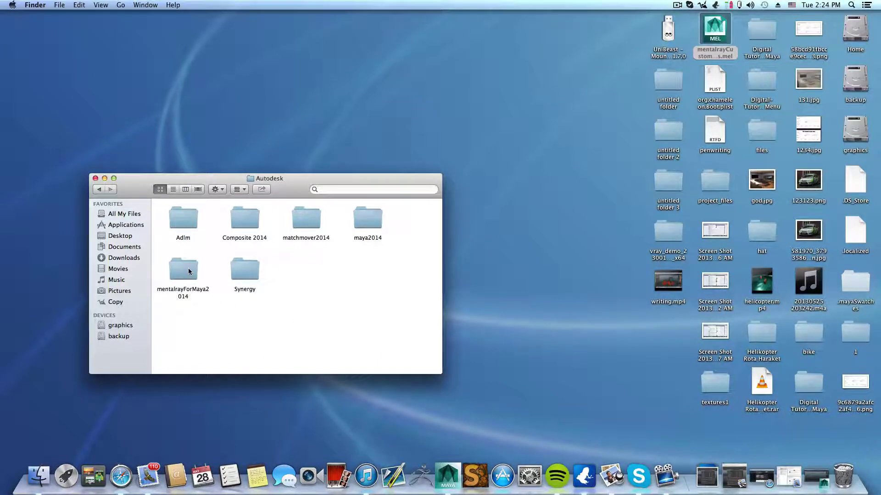
{"action": "double_click", "coordinate": [188, 271]}
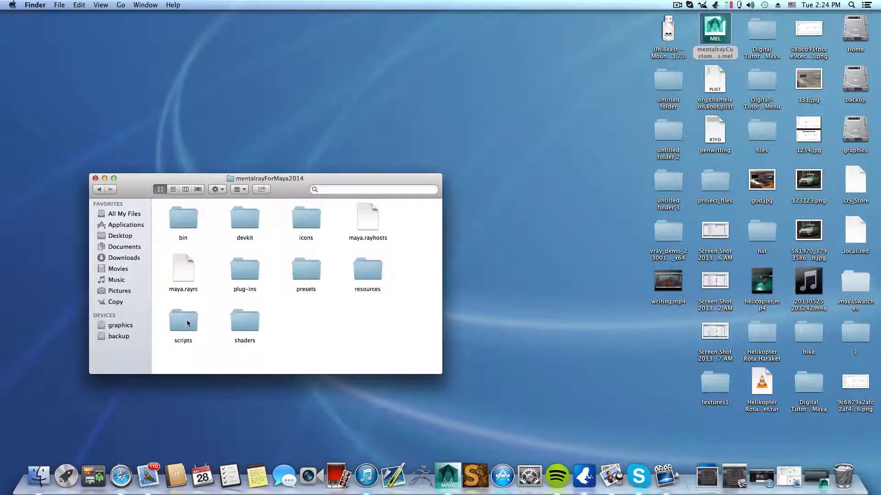
{"action": "double_click", "coordinate": [187, 323]}
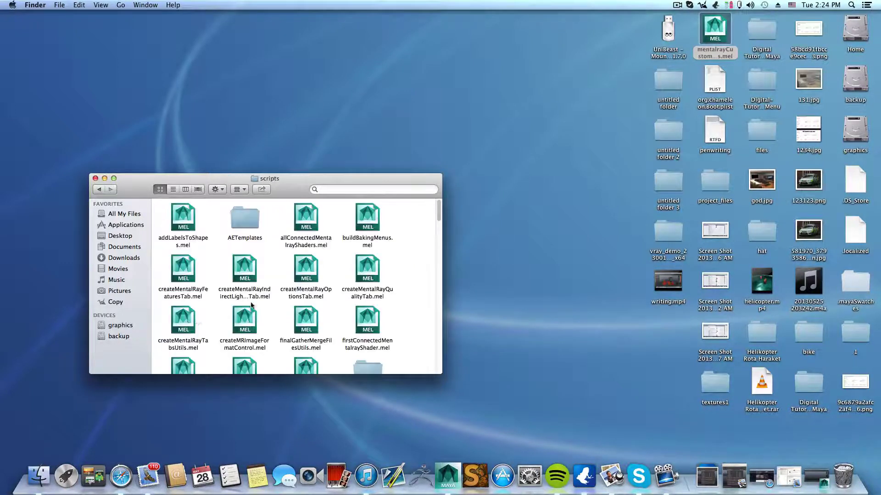
{"action": "scroll", "coordinate": [296, 298], "scroll_direction": "down", "scroll_amount": 5}
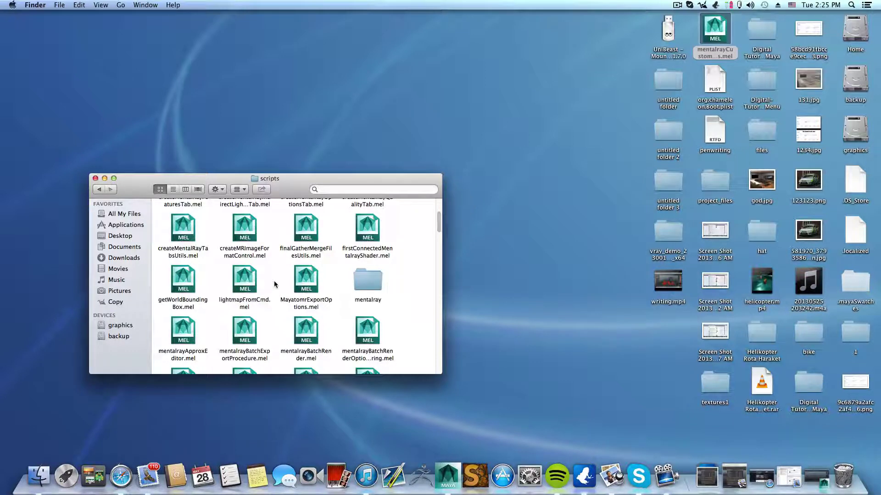
{"action": "left_click", "coordinate": [95, 179]}
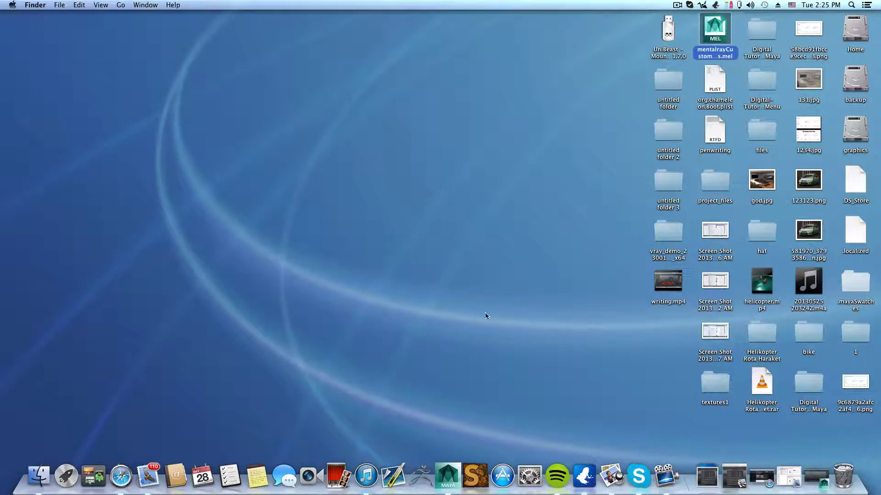
Step: Restore Maya and open Assign New Material on pCube1 to list mental ray materials
{"action": "left_click", "coordinate": [812, 477]}
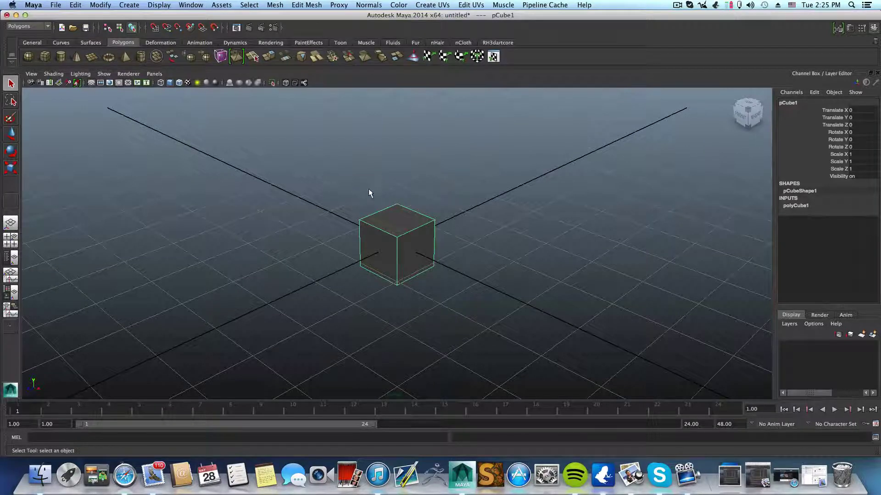
{"action": "scroll", "coordinate": [354, 272], "scroll_direction": "down", "scroll_amount": 3}
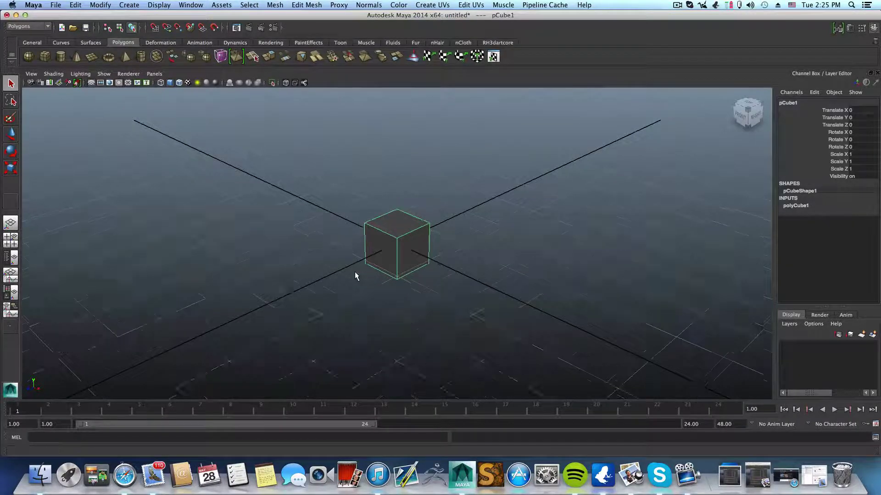
{"action": "scroll", "coordinate": [376, 294], "scroll_direction": "up", "scroll_amount": 2}
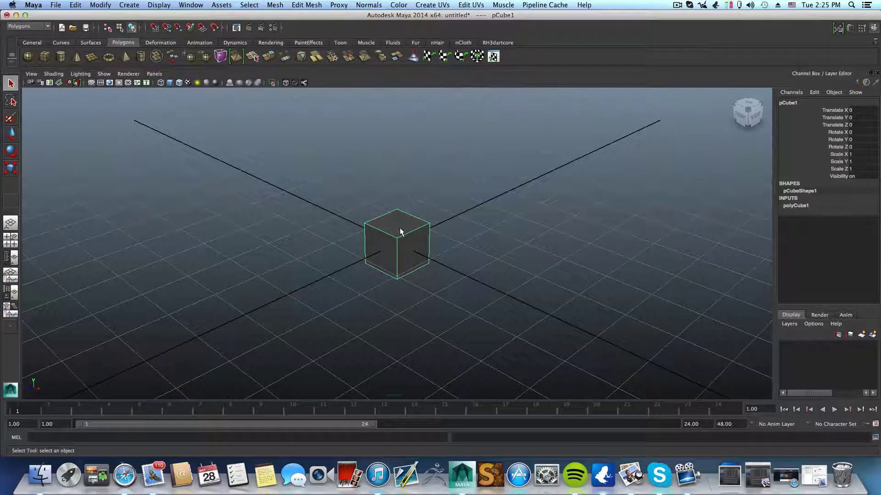
{"action": "right_click_drag", "start_coordinate": [401, 233], "coordinate": [416, 402]}
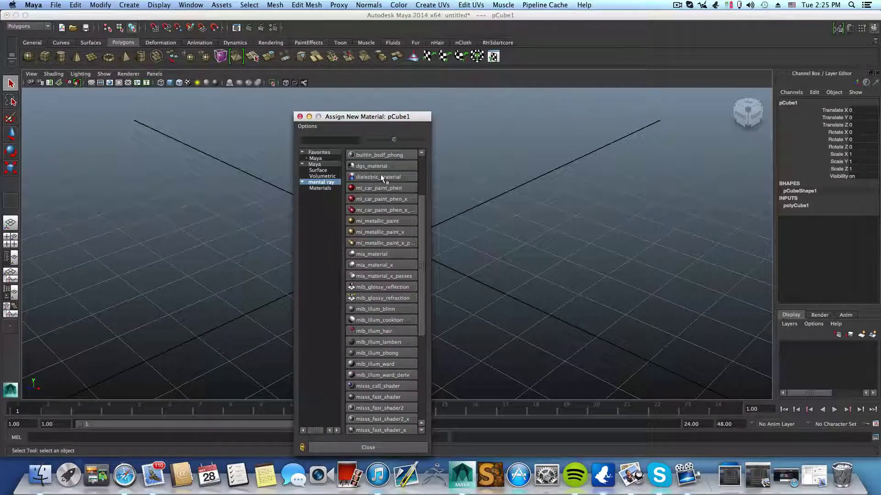
Step: Scroll the mental ray materials list, then close Assign New Material without assigning anything
{"action": "scroll", "coordinate": [404, 327], "scroll_direction": "down", "scroll_amount": 5}
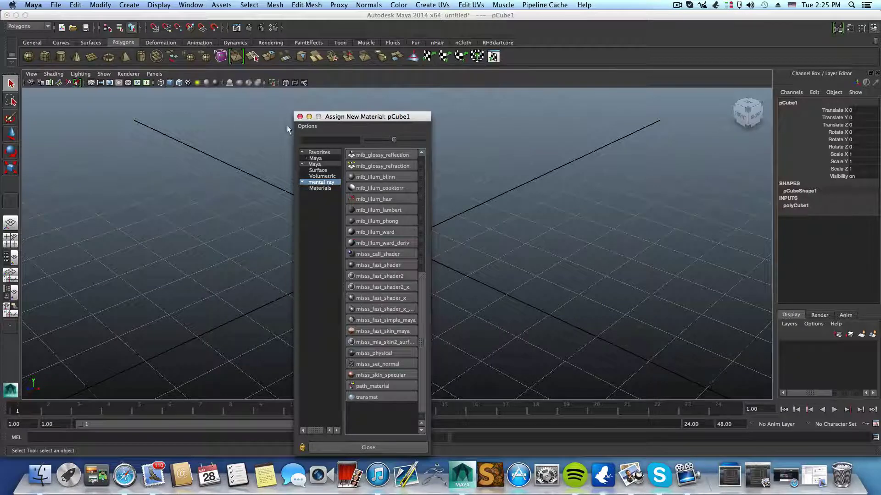
{"action": "left_click", "coordinate": [300, 117]}
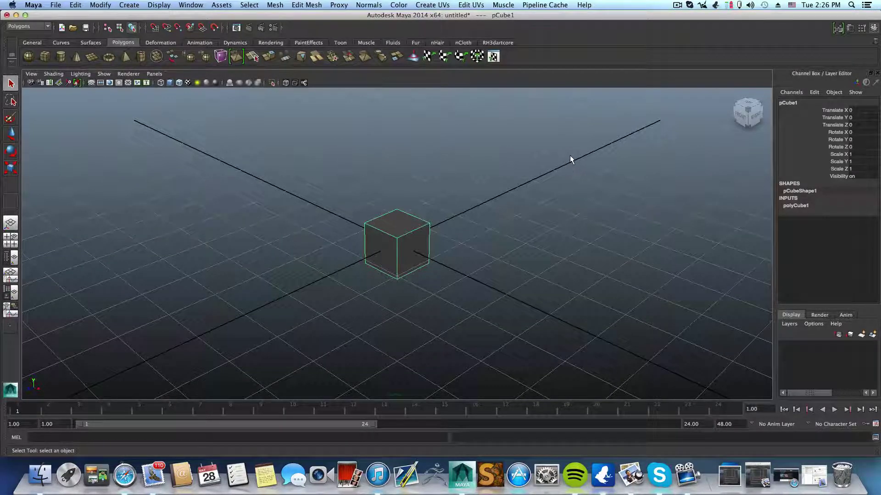
{"action": "left_click", "coordinate": [677, 5]}
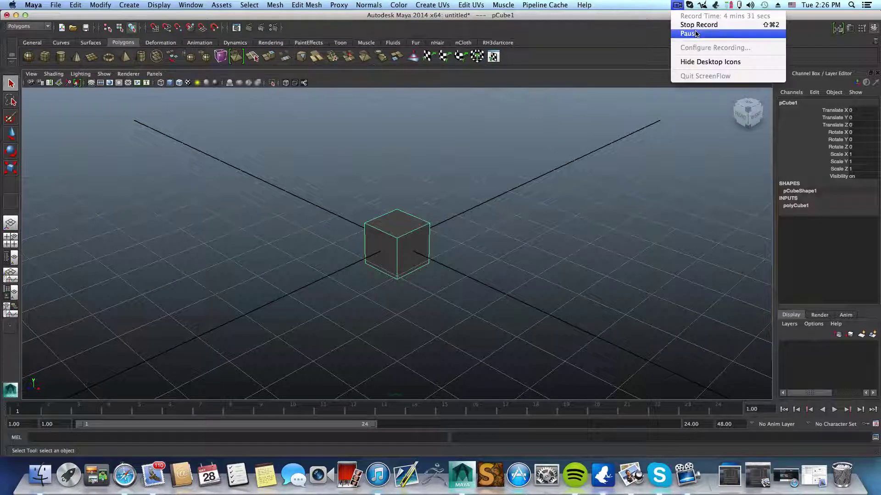